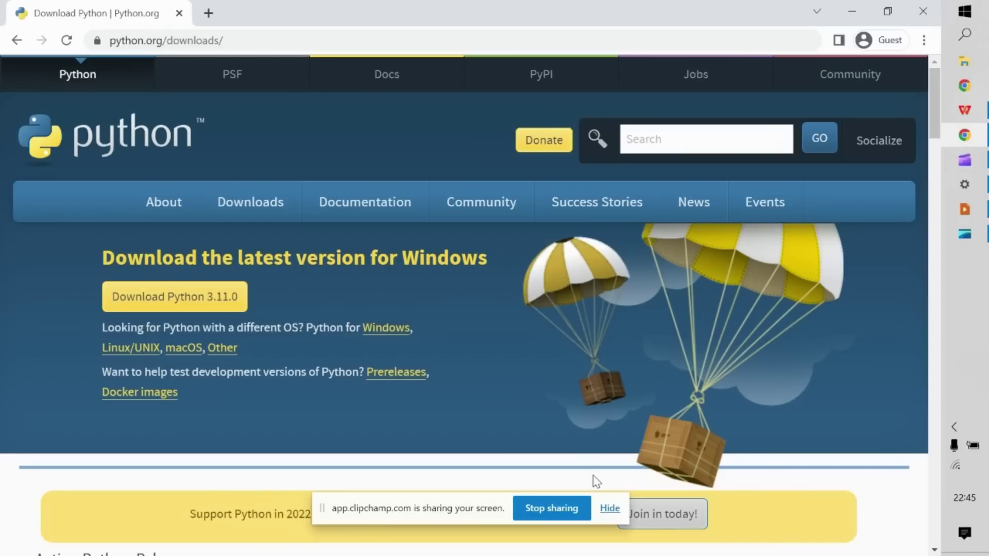
- Download the Python 3.11.0 installer for Windows and install it with the default settings
left_click(609, 511)
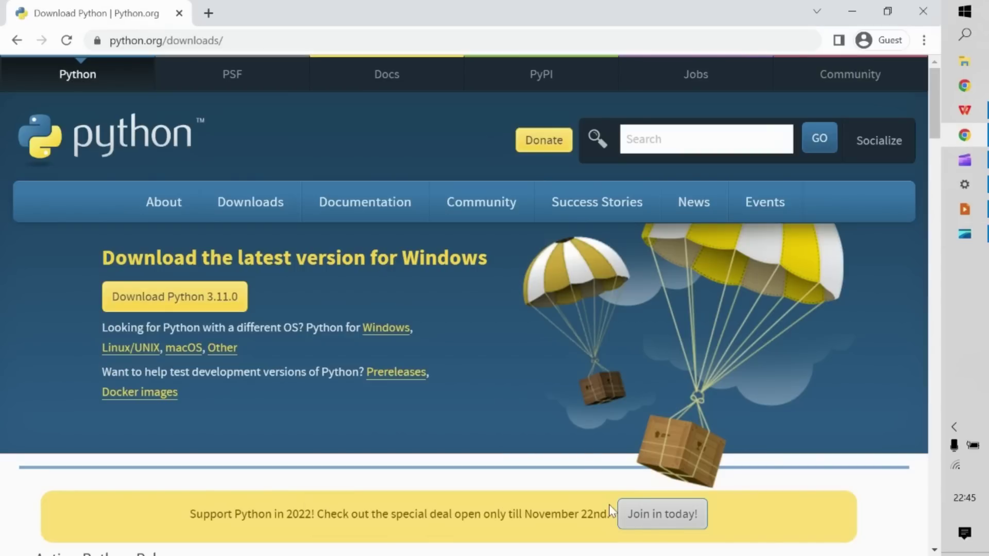
left_click(157, 308)
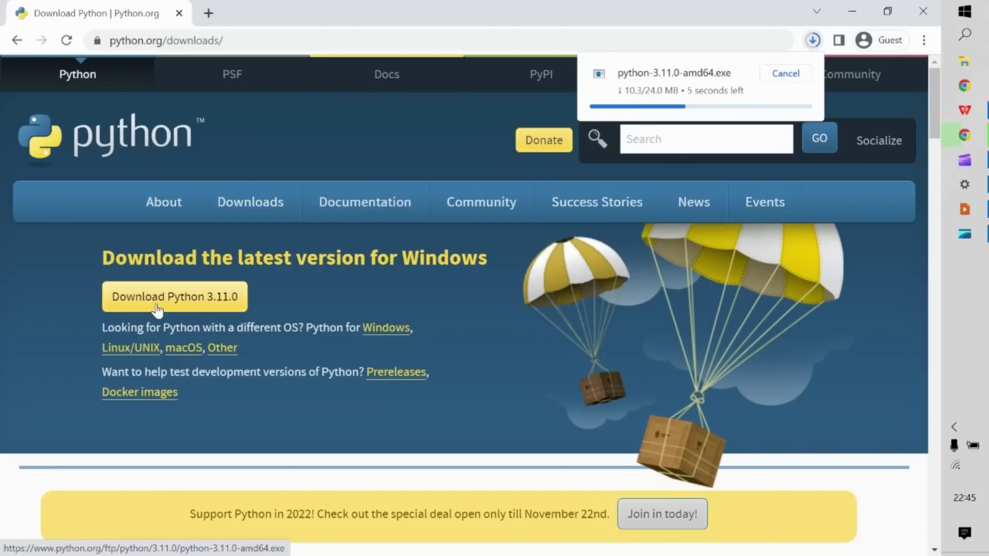
left_click(701, 94)
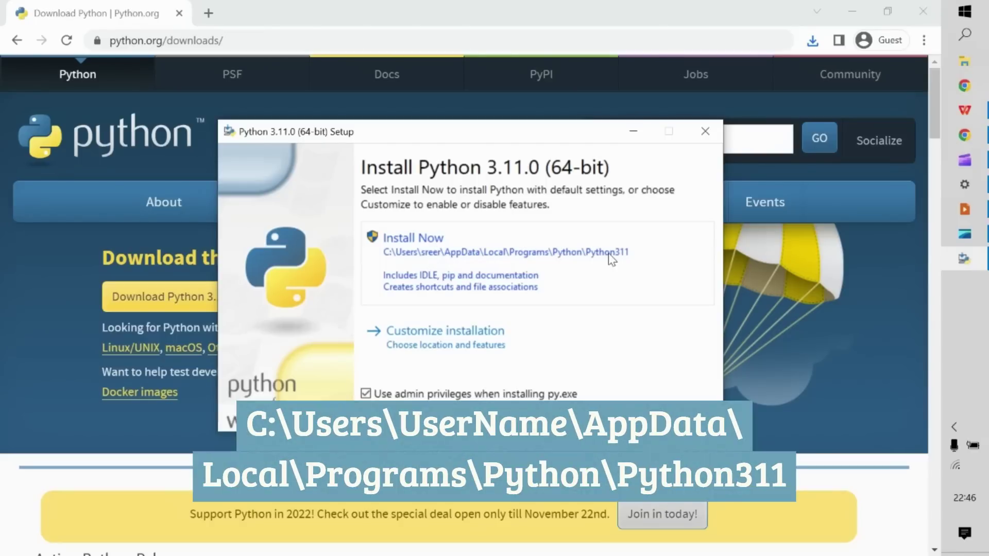
left_click(627, 258)
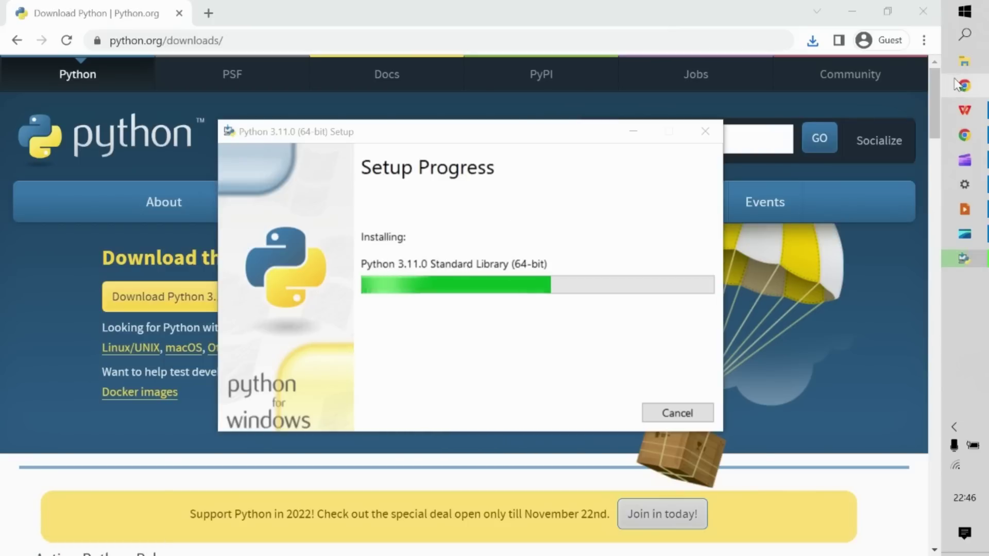
- In File Explorer, go to the account's profile folder under C:\Users and make hidden items visible
left_click(964, 62)
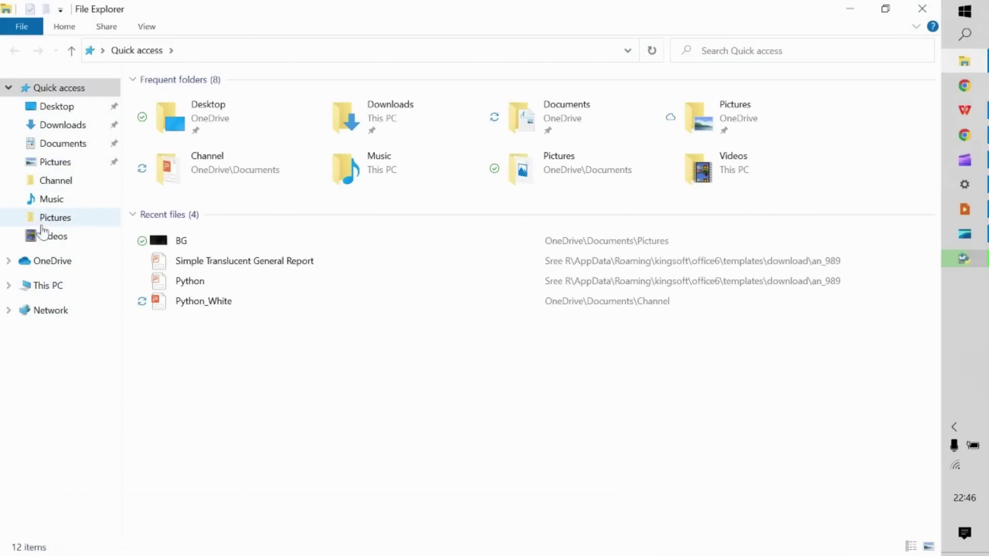
left_click(47, 285)
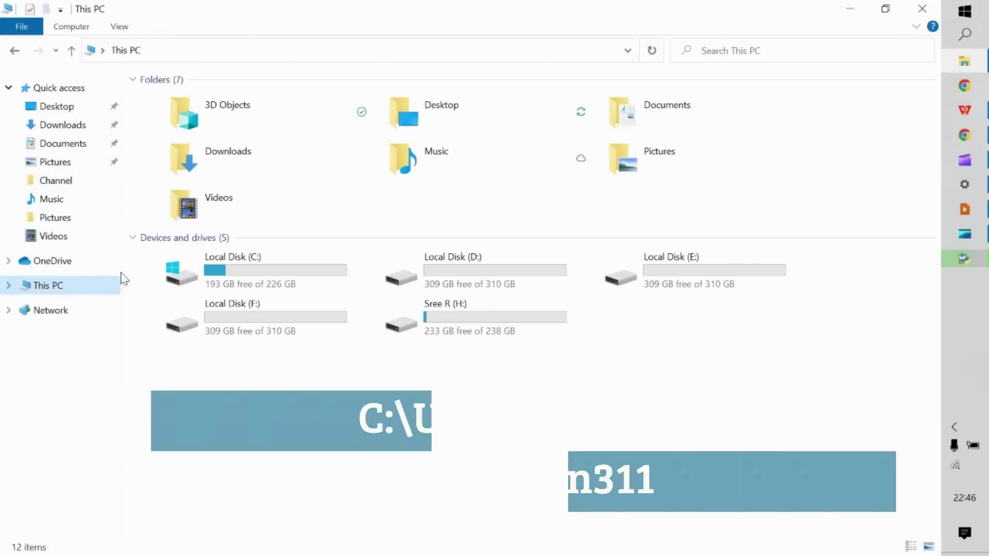
double_click(218, 273)
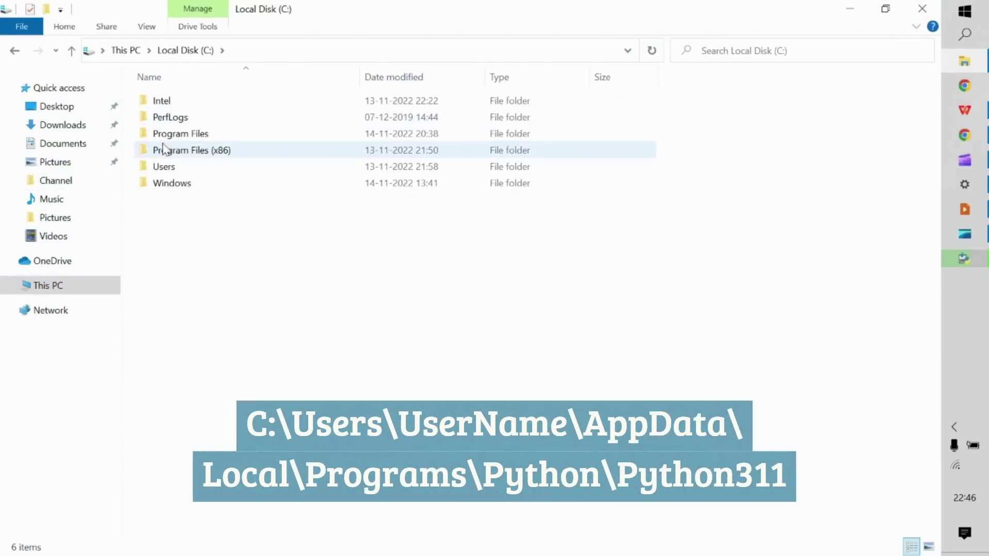
double_click(176, 167)
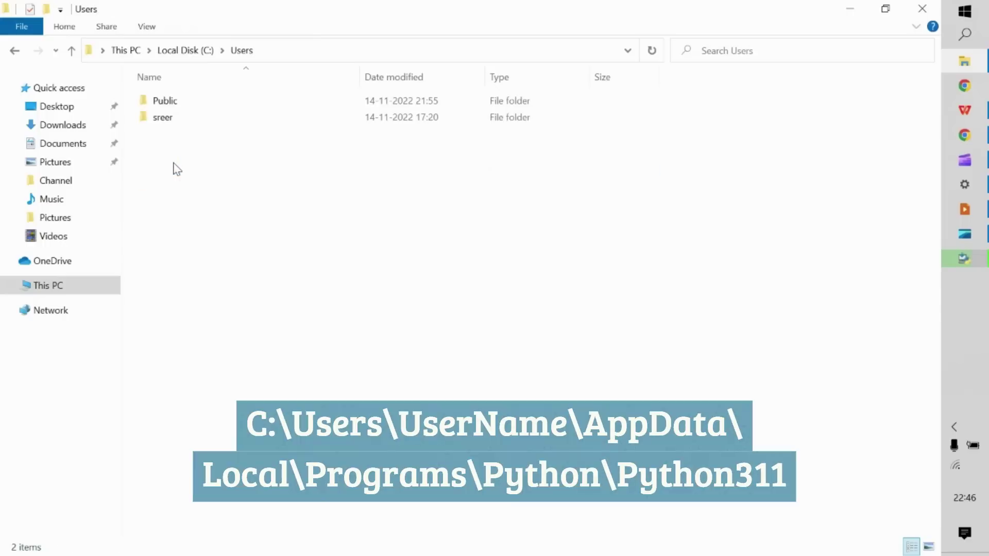
double_click(193, 117)
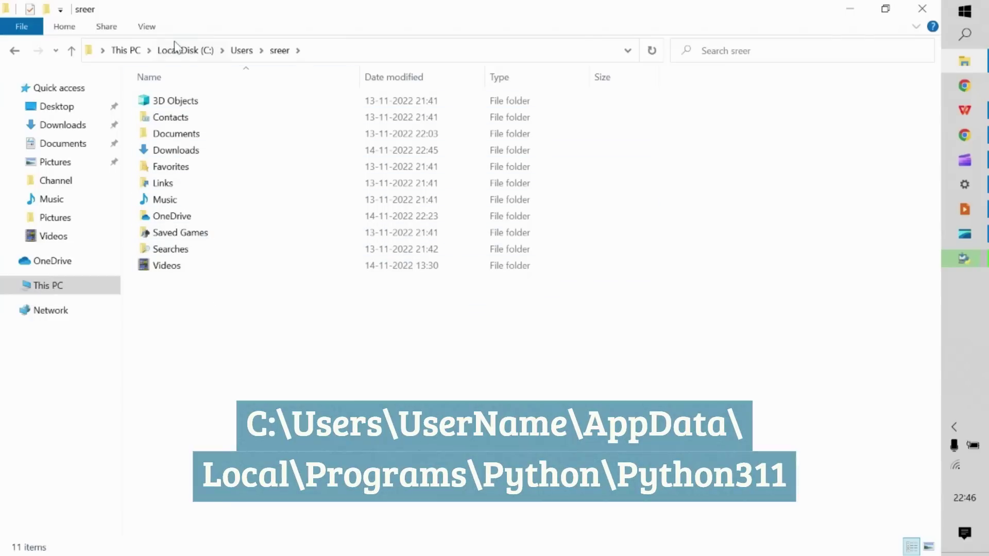
left_click(154, 31)
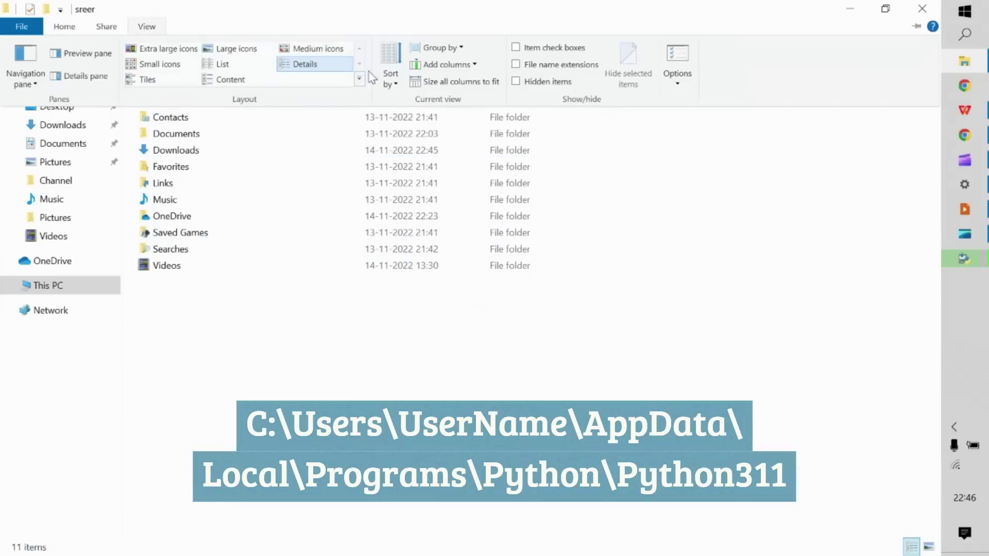
left_click(516, 83)
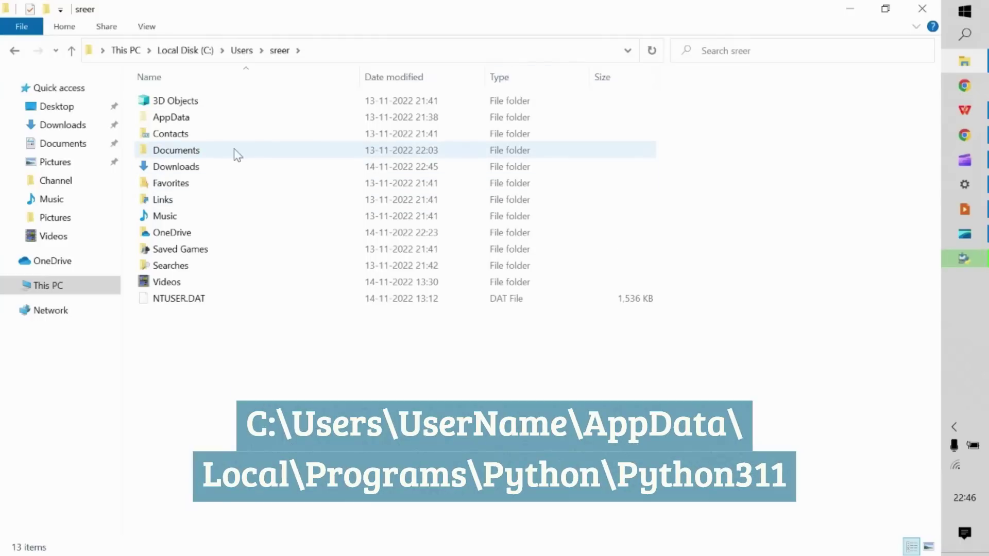
- Go from the profile folder to AppData\Local\Programs\Python\Python311
double_click(260, 118)
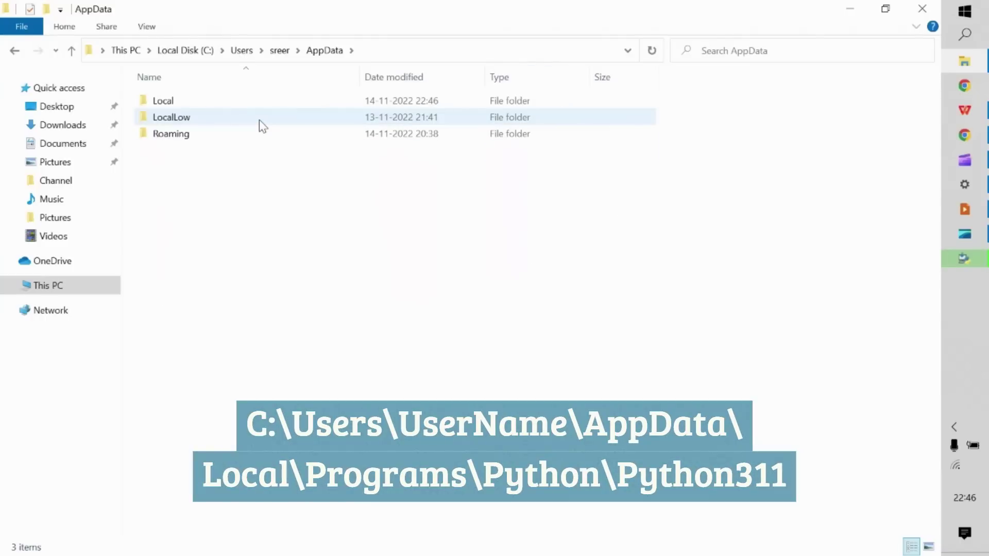
double_click(231, 103)
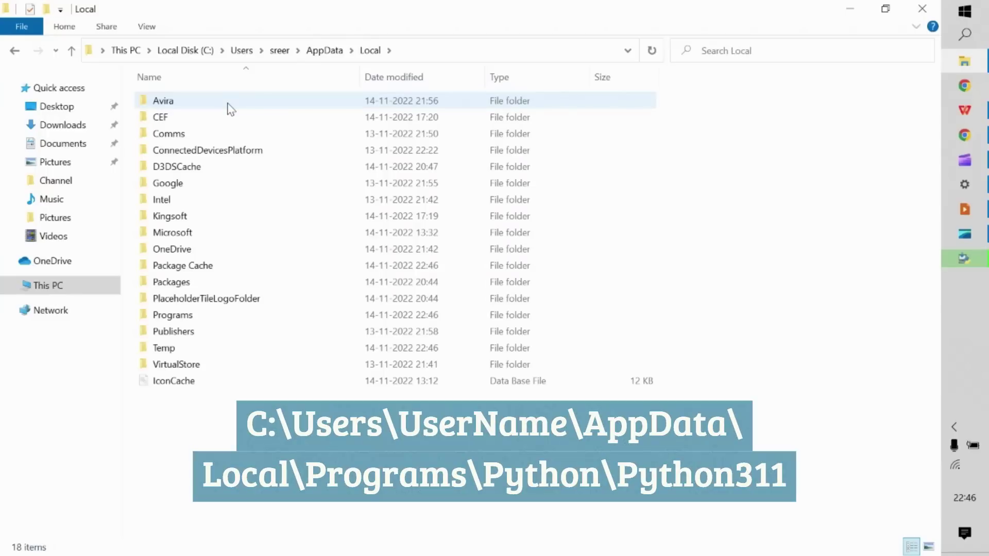
left_click(188, 316)
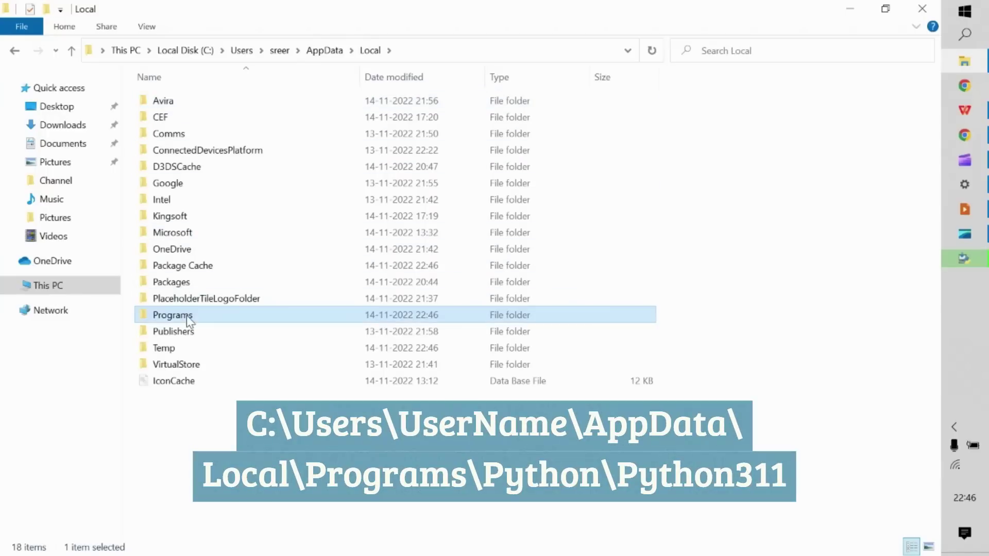
double_click(186, 315)
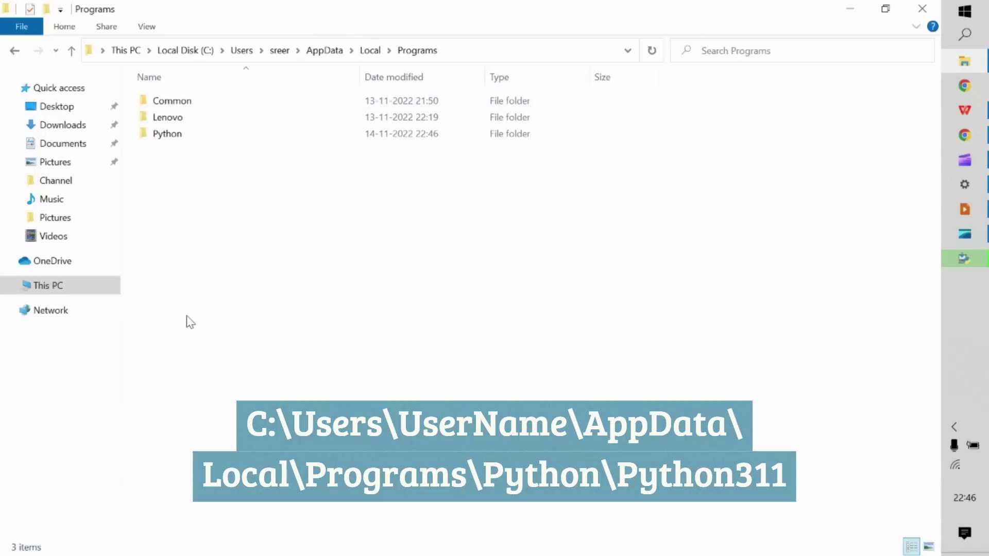
left_click(201, 138)
double_click(200, 138)
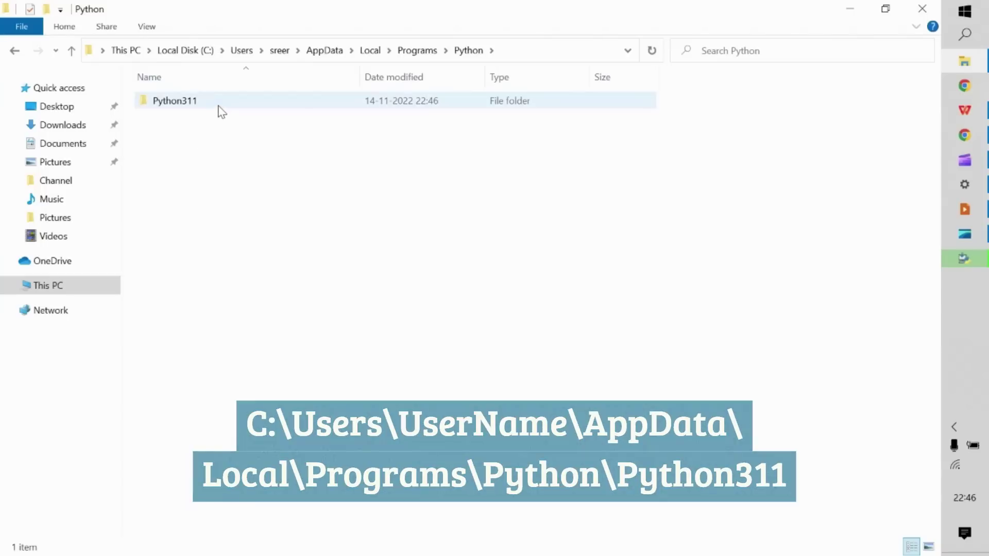
double_click(201, 111)
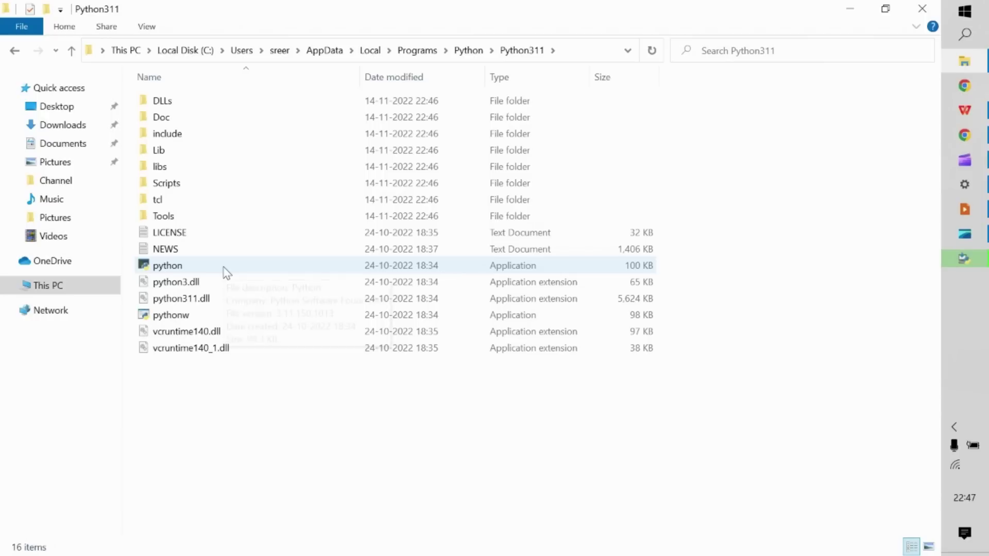
- Close the completed Python setup window and launch the python application from the Python311 folder
left_click(973, 265)
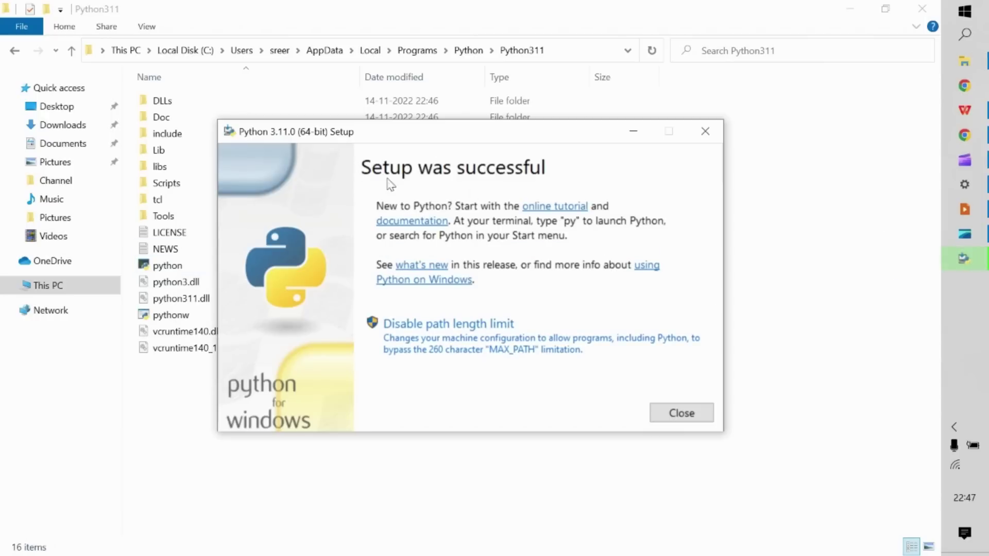
left_click(677, 413)
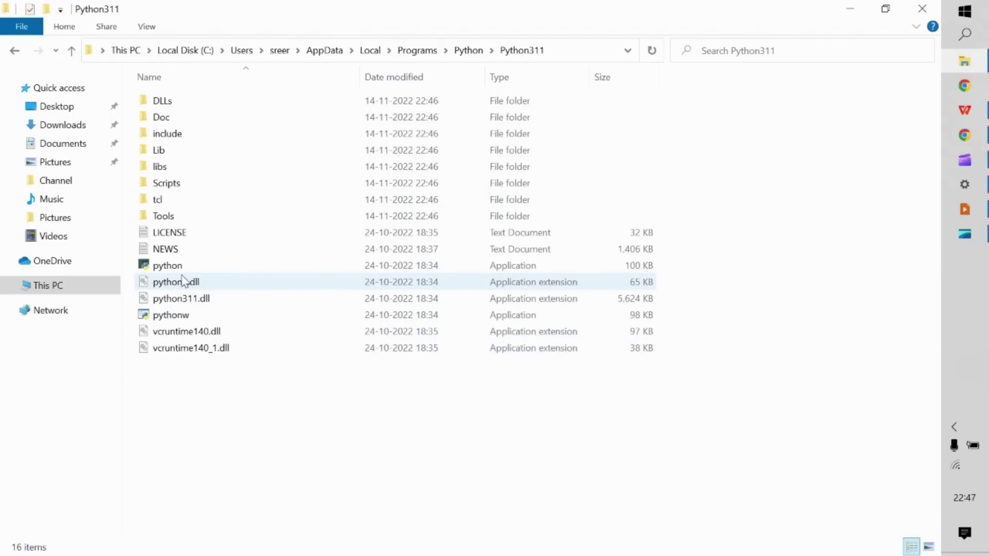
double_click(163, 267)
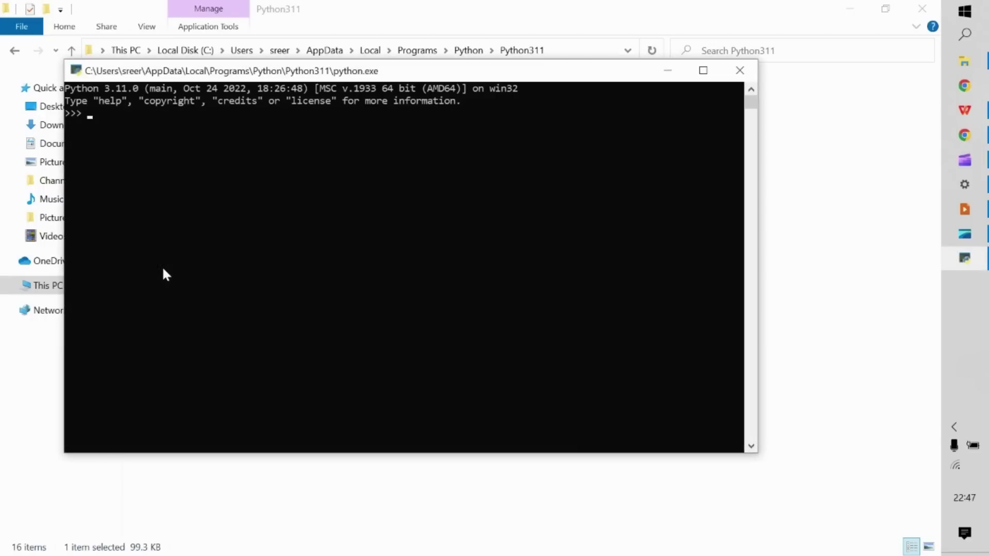
- Run print("Hello World") in the Python interpreter, and close the interpreter window
type("print(\"Hello Wor")
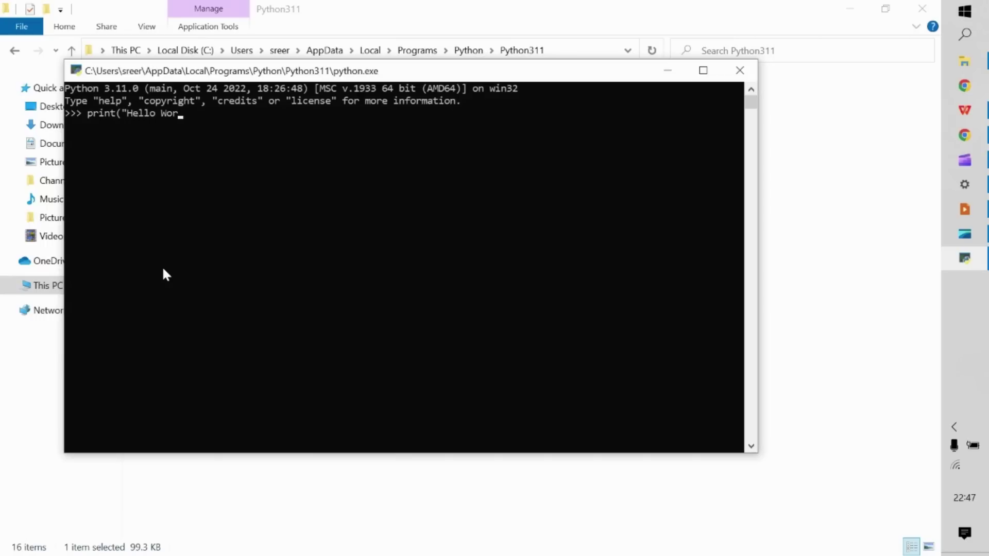
type("ld\")")
key("Return")
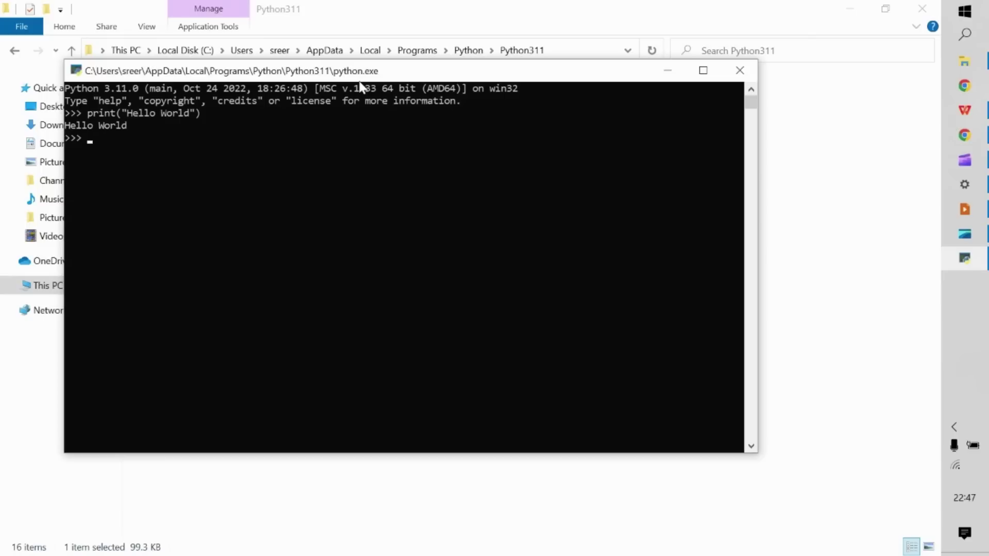
left_click(739, 70)
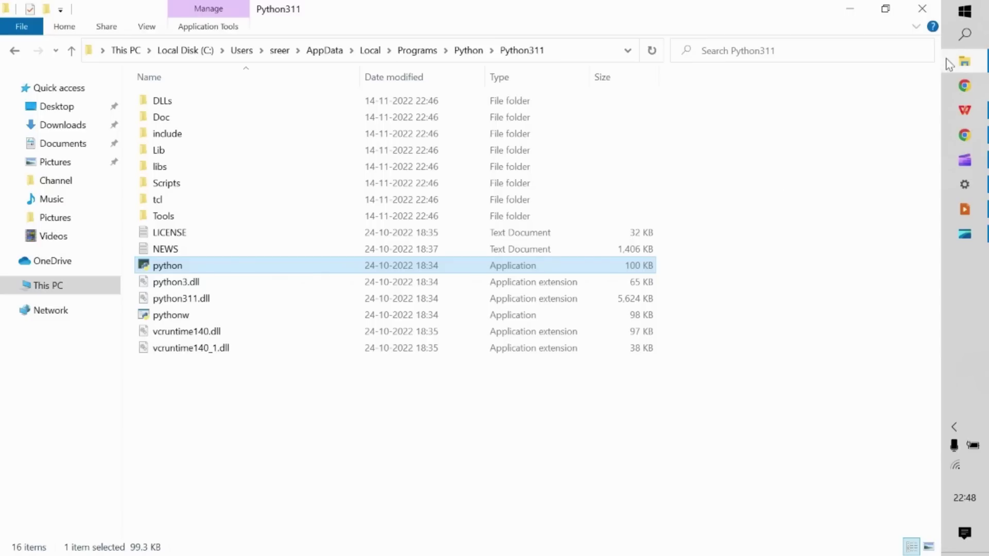
- Find the system environment variables settings and open the user-level Path variable for editing
left_click(966, 21)
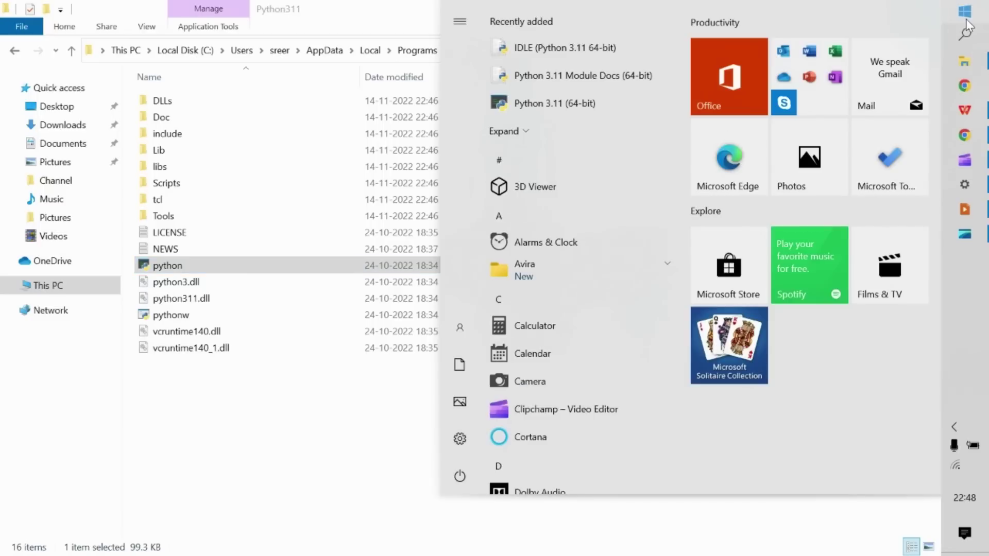
type("environ")
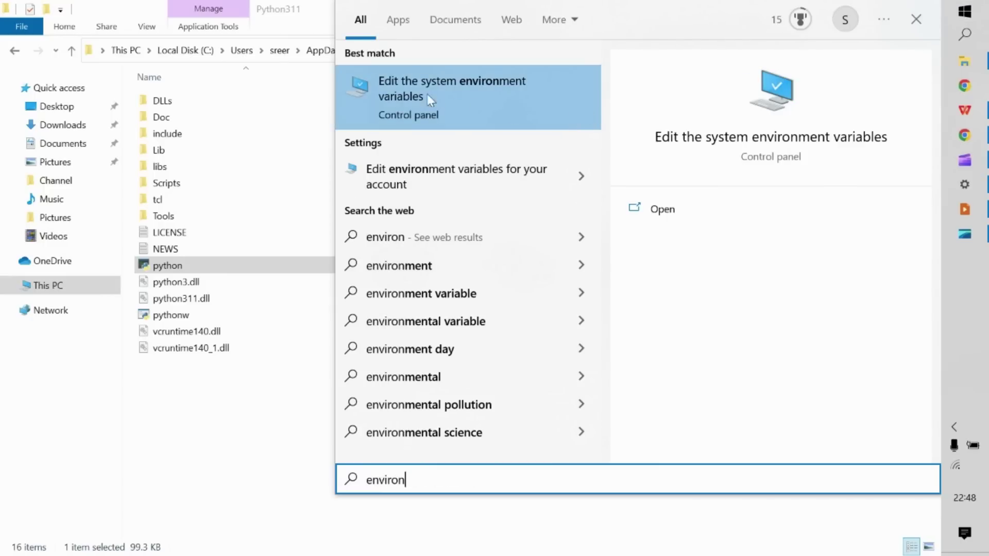
left_click(468, 95)
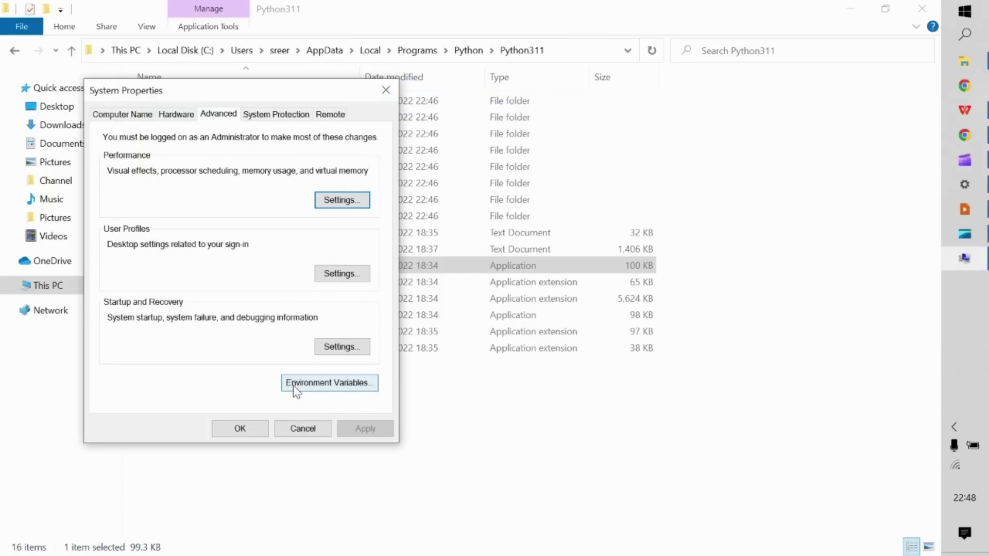
left_click(324, 386)
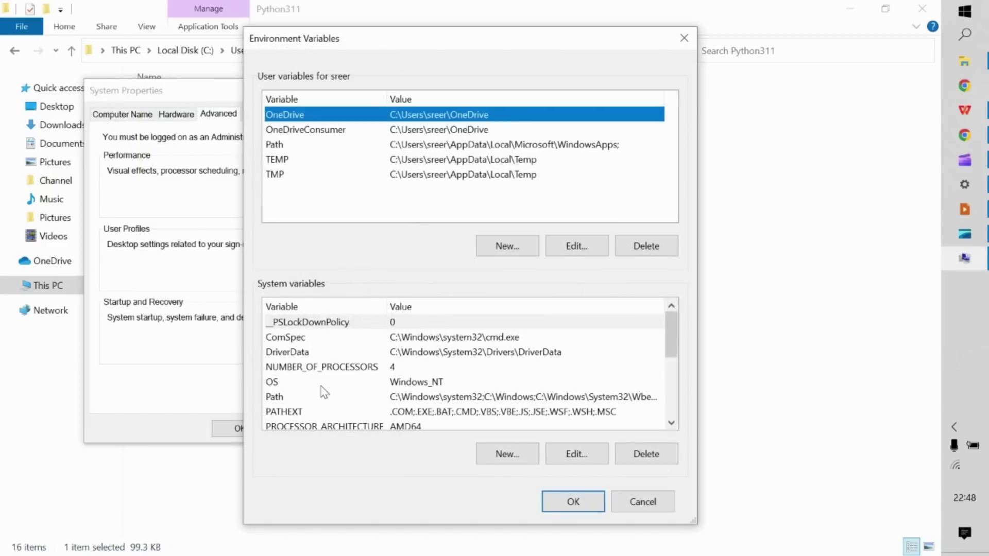
left_click(285, 149)
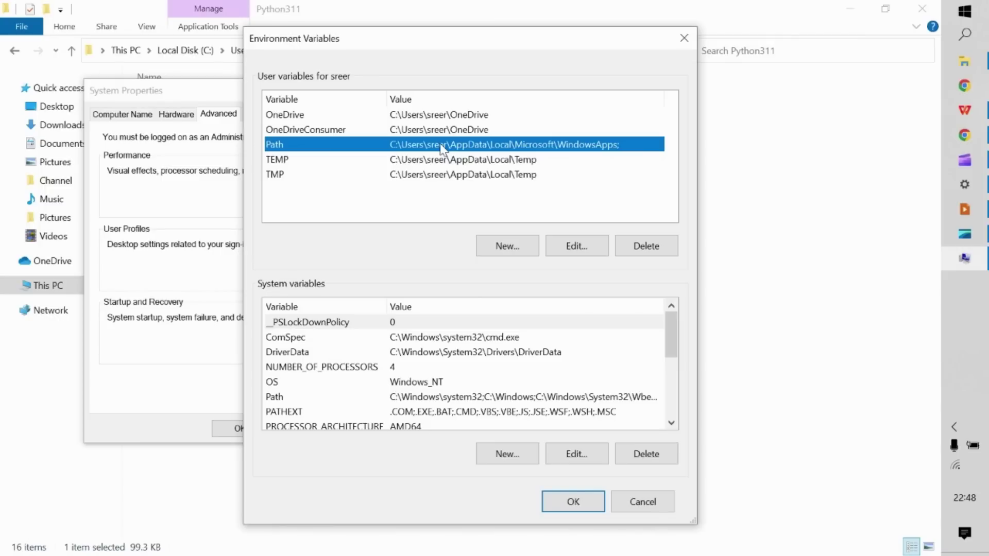
left_click(569, 253)
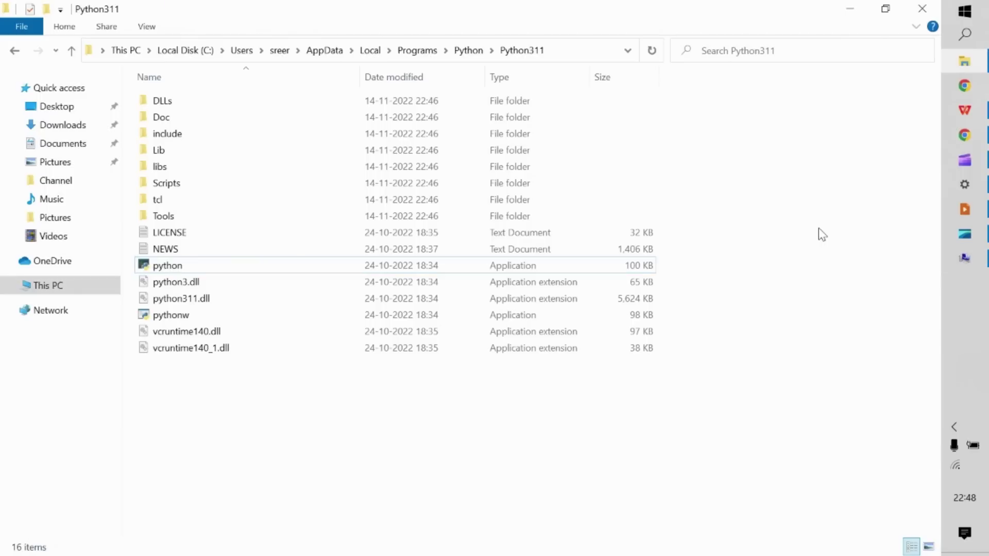
- Copy the Python311 folder's address from File Explorer and add it as a new entry in the user Path variable
left_click(562, 51)
key("ctrl+c")
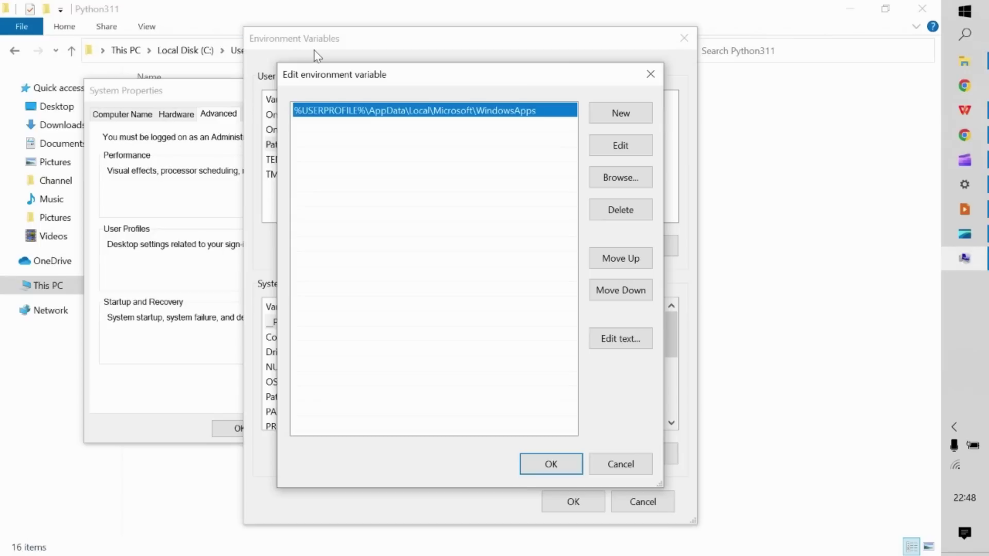
double_click(299, 128)
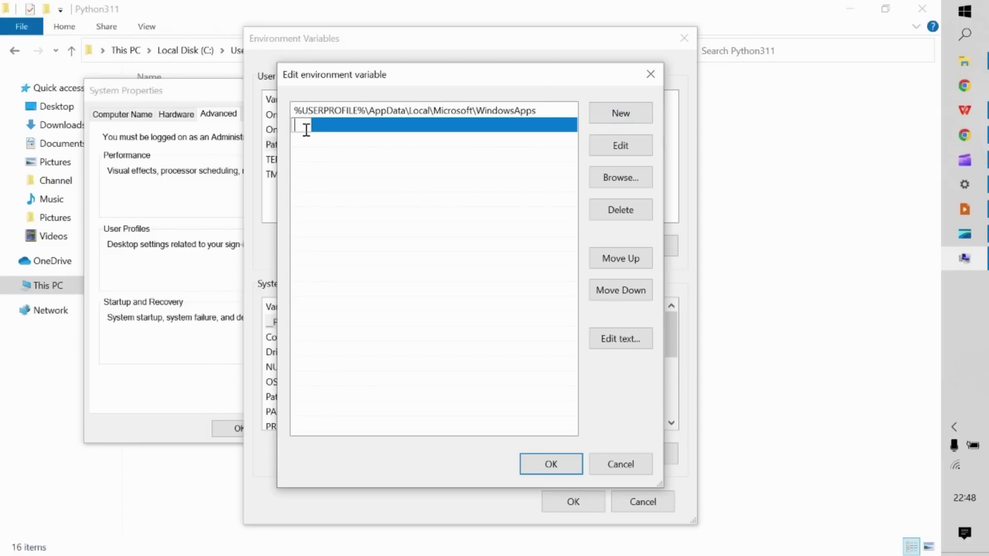
key("ctrl+v")
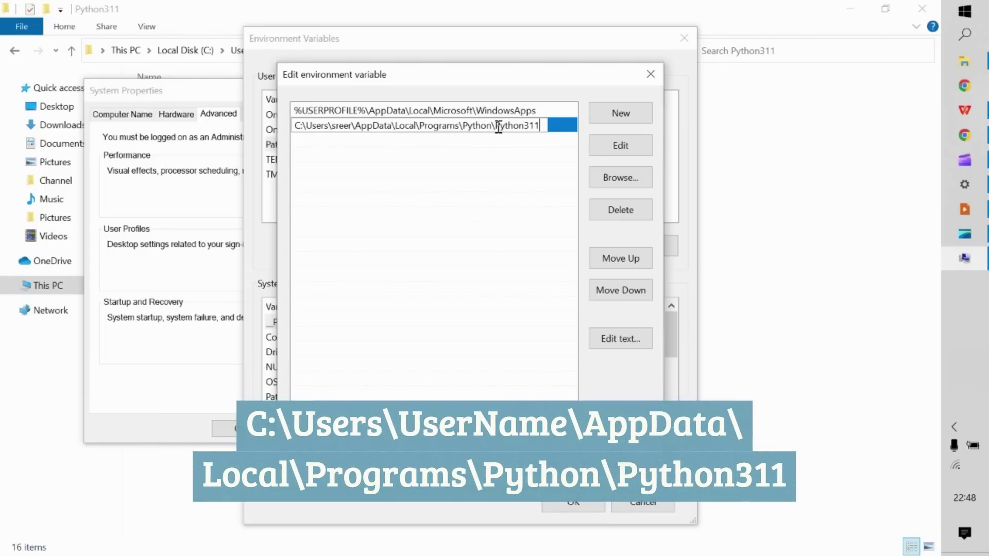
left_click_drag(495, 127, 543, 126)
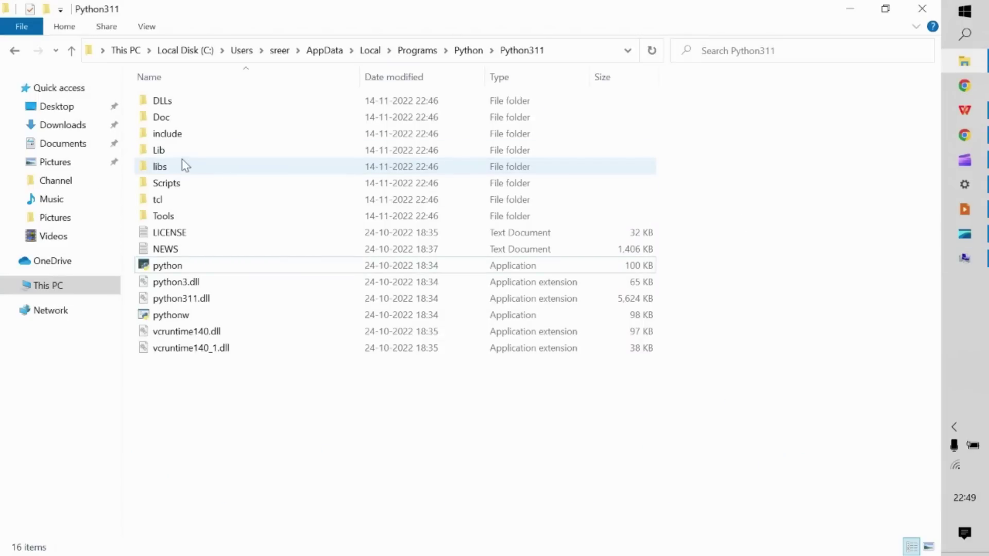
- Open the Scripts folder inside Python311 in File Explorer and copy its full folder address
double_click(172, 185)
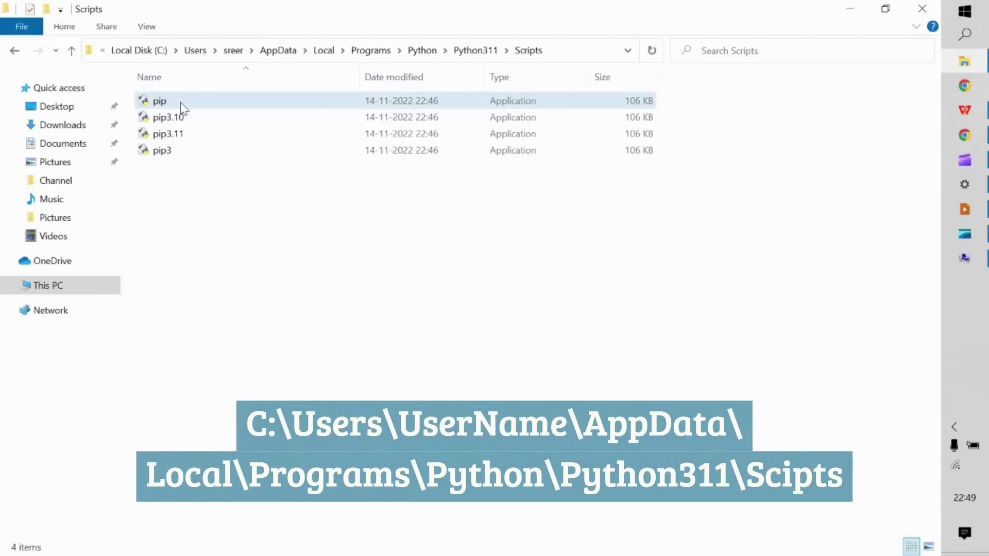
left_click(181, 103)
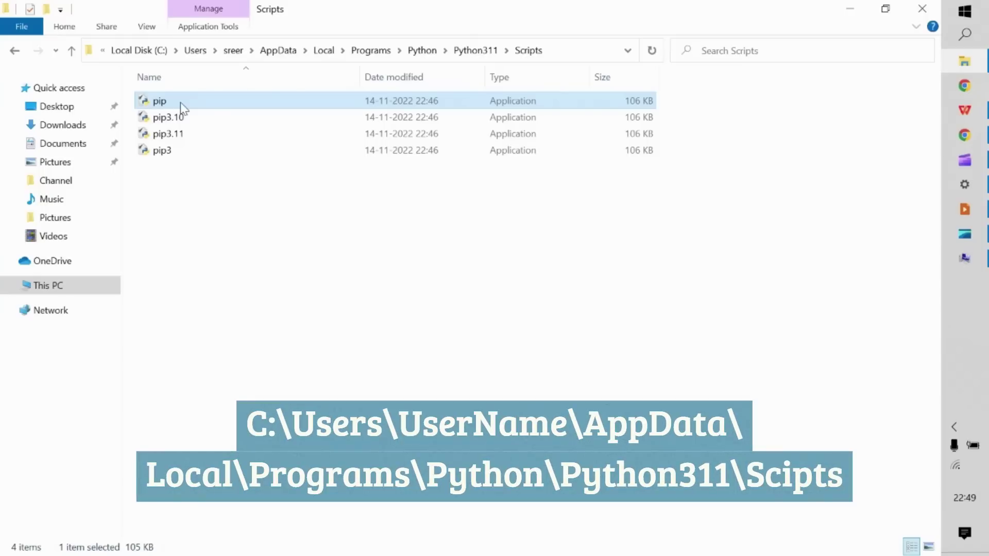
left_click(593, 49)
key("ctrl+c")
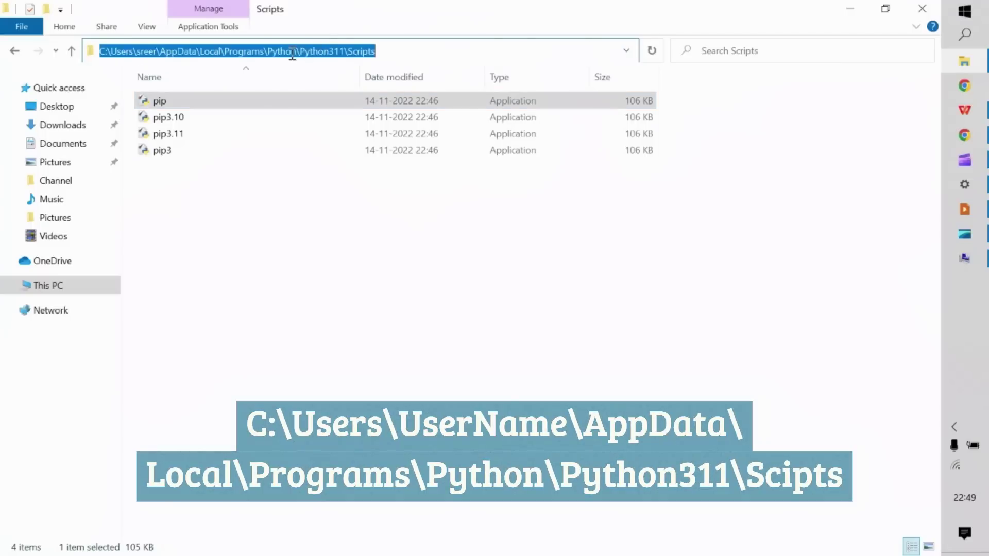
- Add the copied Scripts folder address as a new entry in the user Path variable and confirm all open settings dialogs
key("alt+Tab")
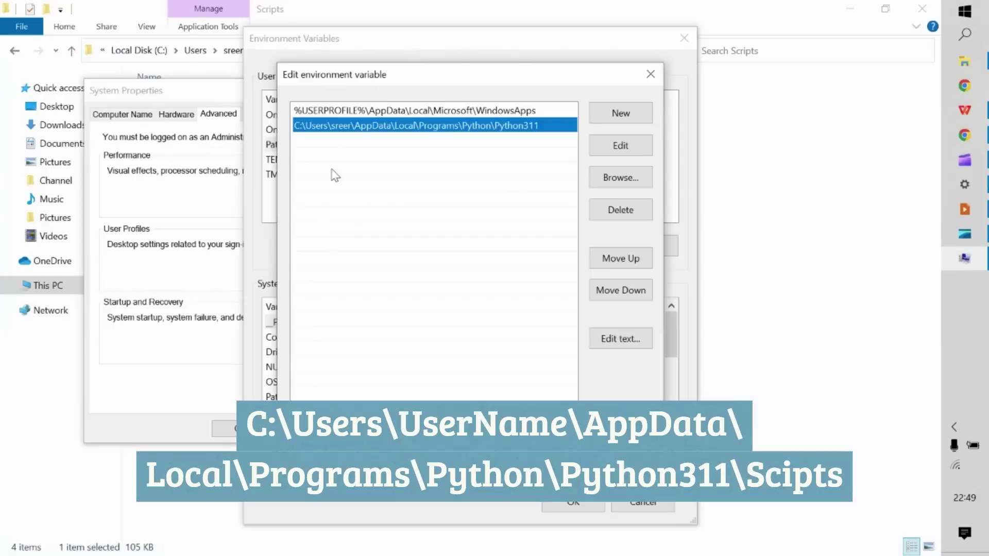
double_click(300, 143)
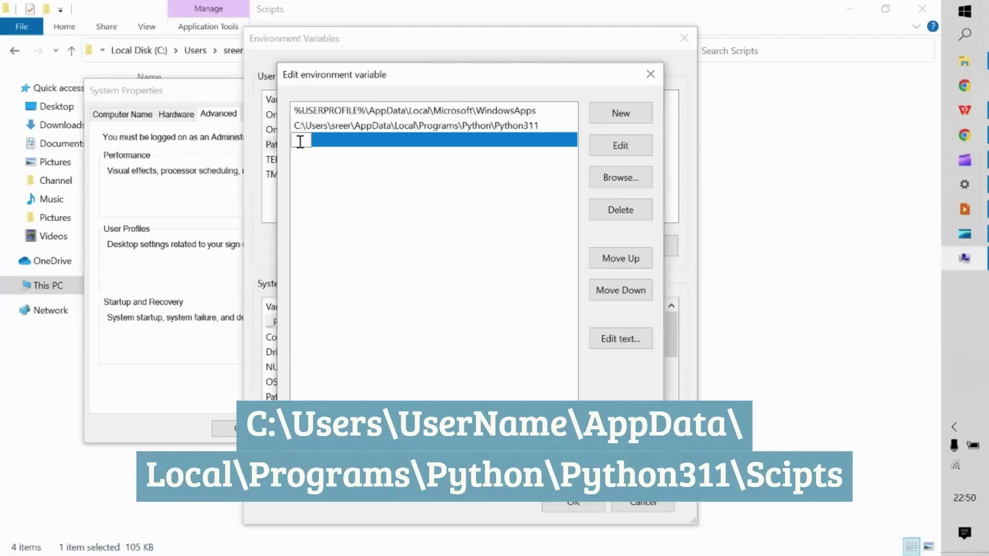
key("ctrl+v")
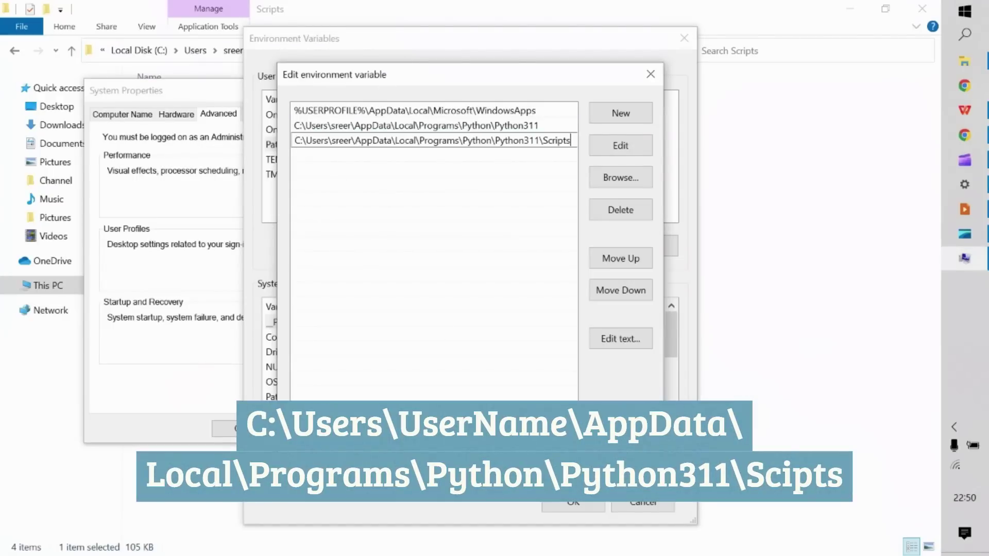
key("Return")
key("Return")
left_click(573, 504)
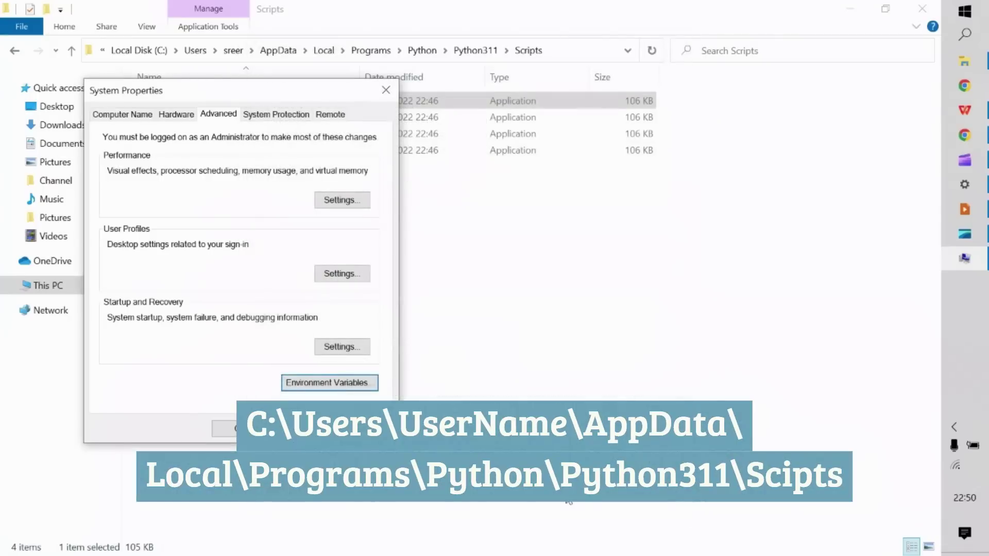
left_click(229, 430)
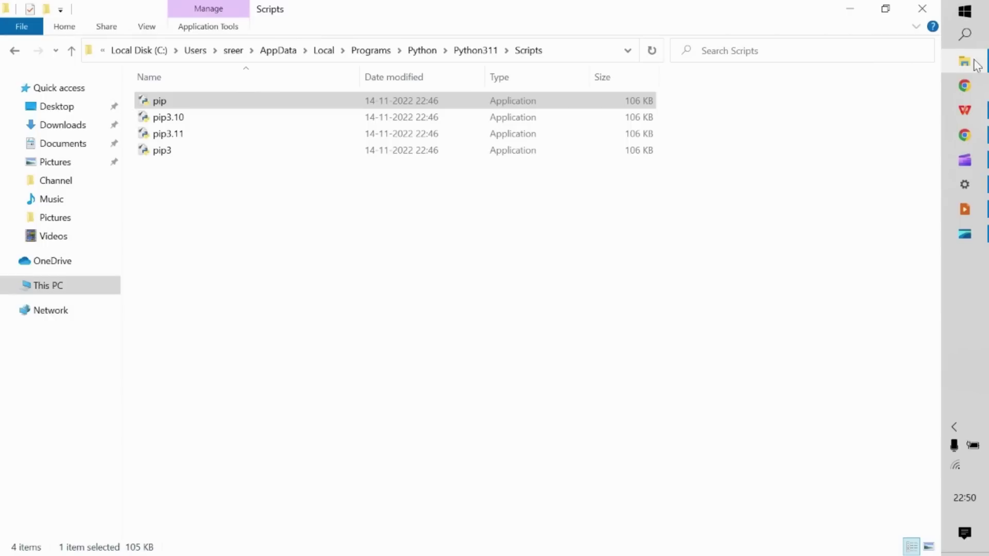
- Open Command Prompt and check the installed Python version with py --version
left_click(979, 21)
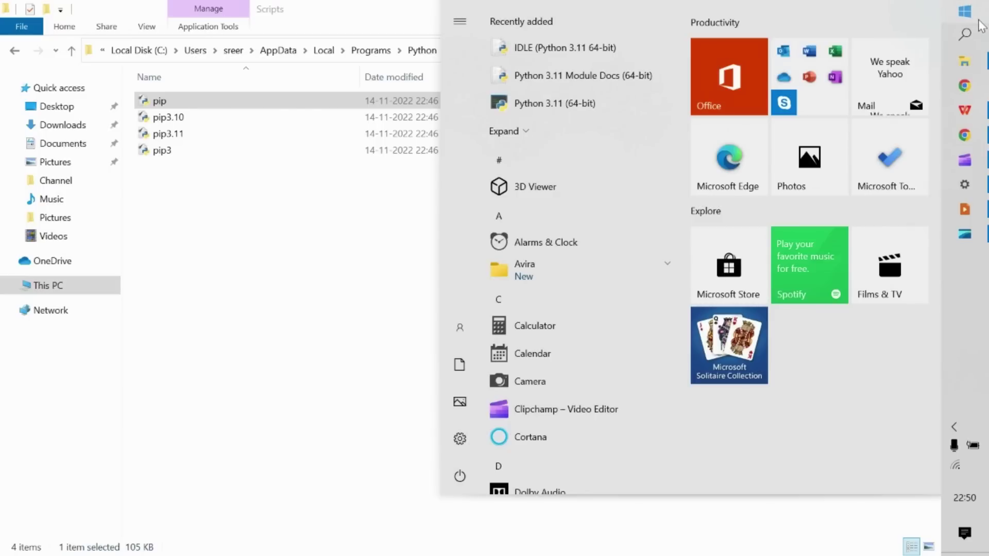
type("cmd")
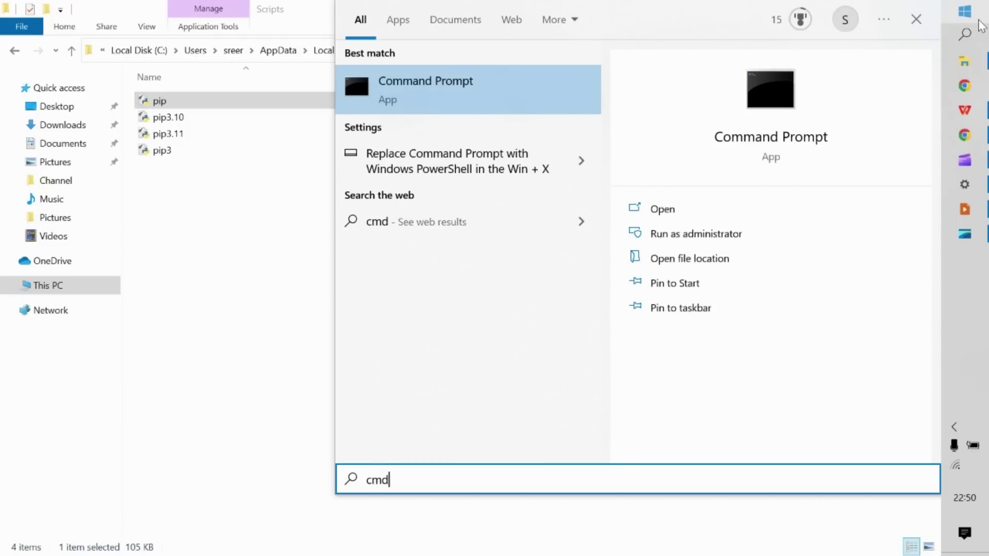
key("Return")
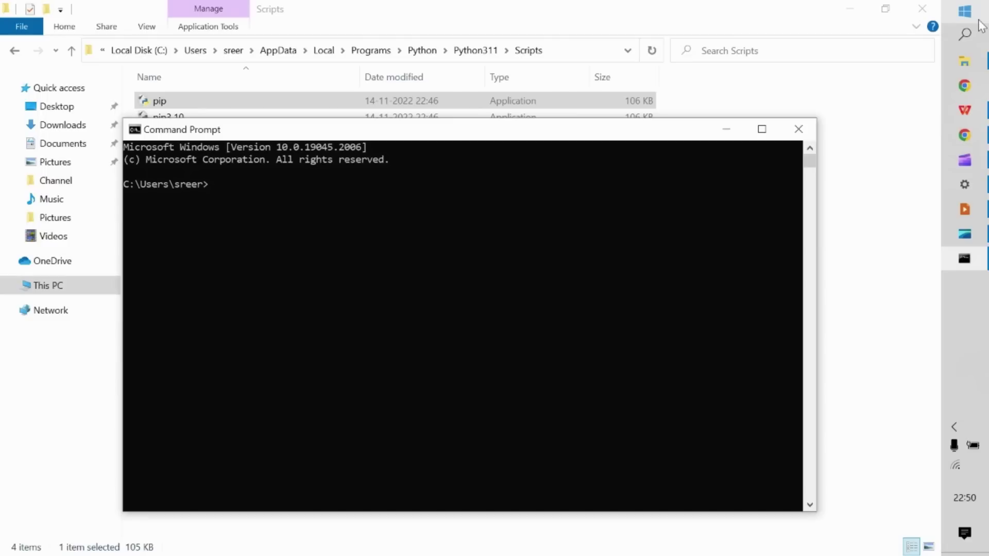
type("py --version")
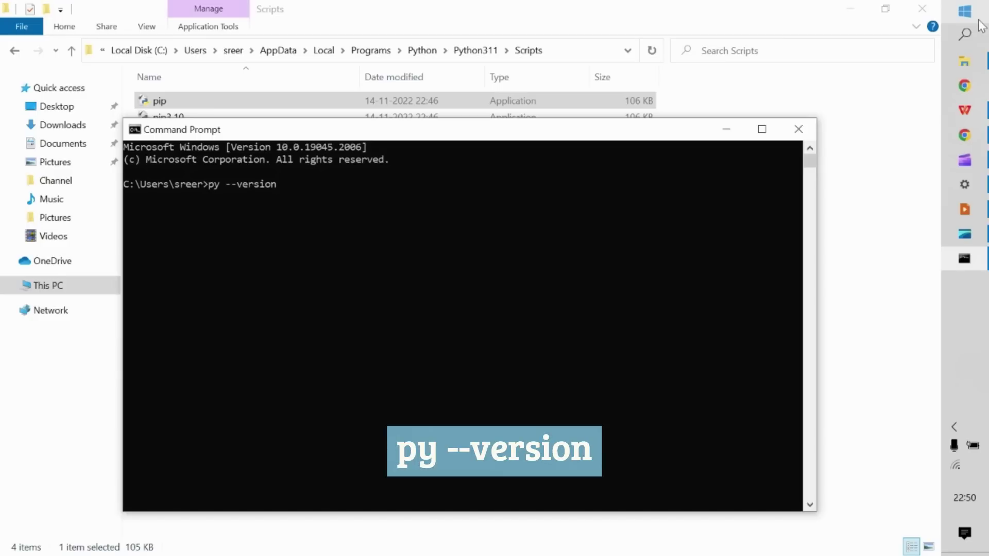
key("Return")
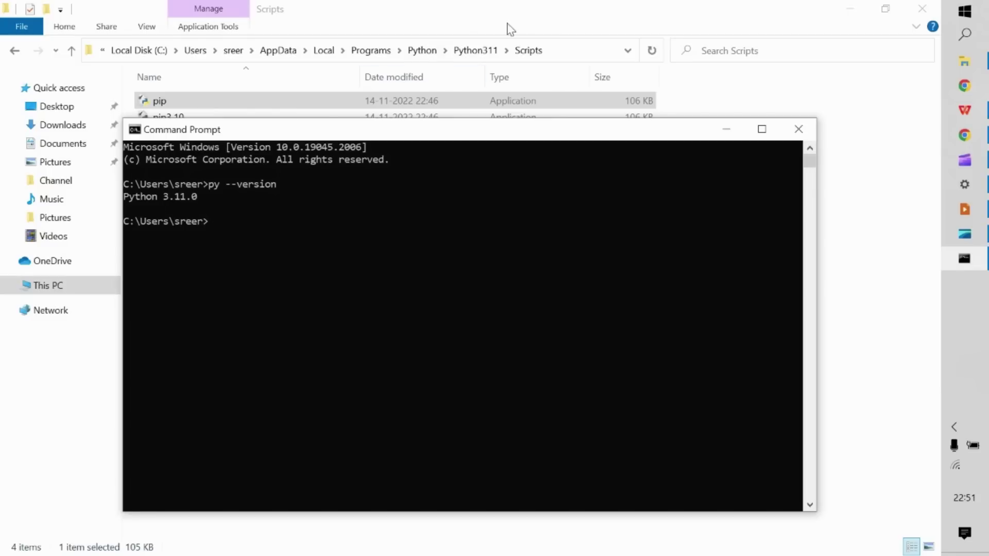
- Show the python application in the Python311 folder, and start the Python interpreter from Command Prompt with py
left_click(482, 54)
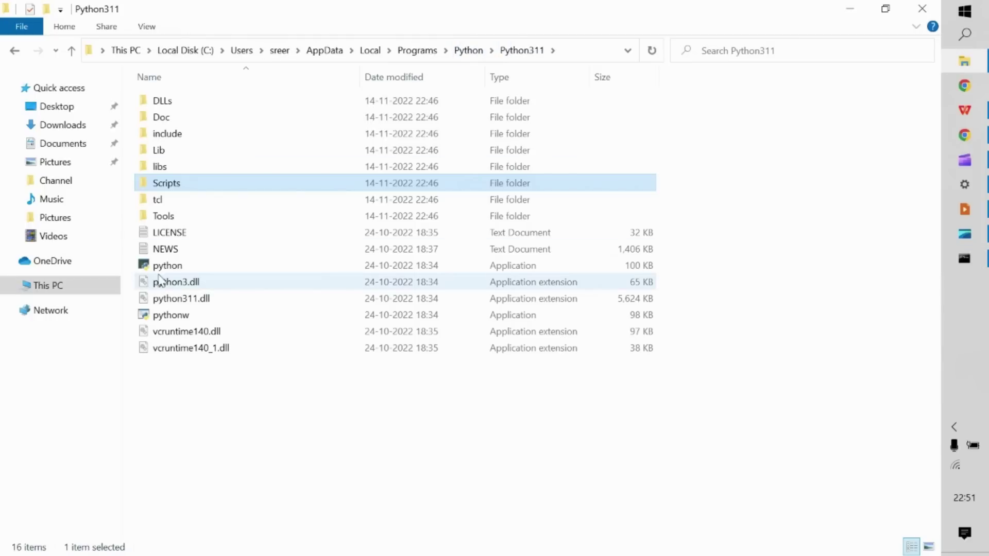
left_click(164, 268)
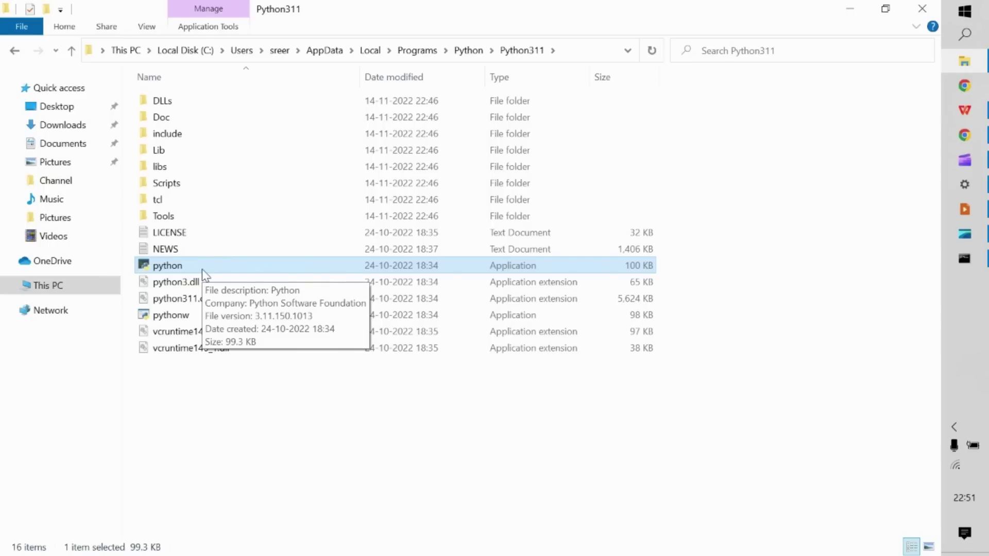
key("alt+Tab")
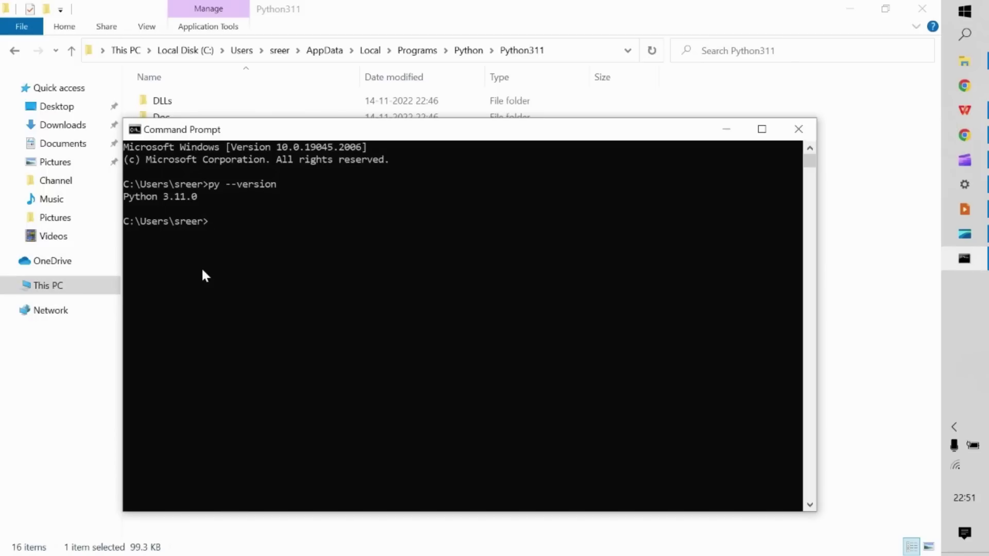
type("py")
key("Return")
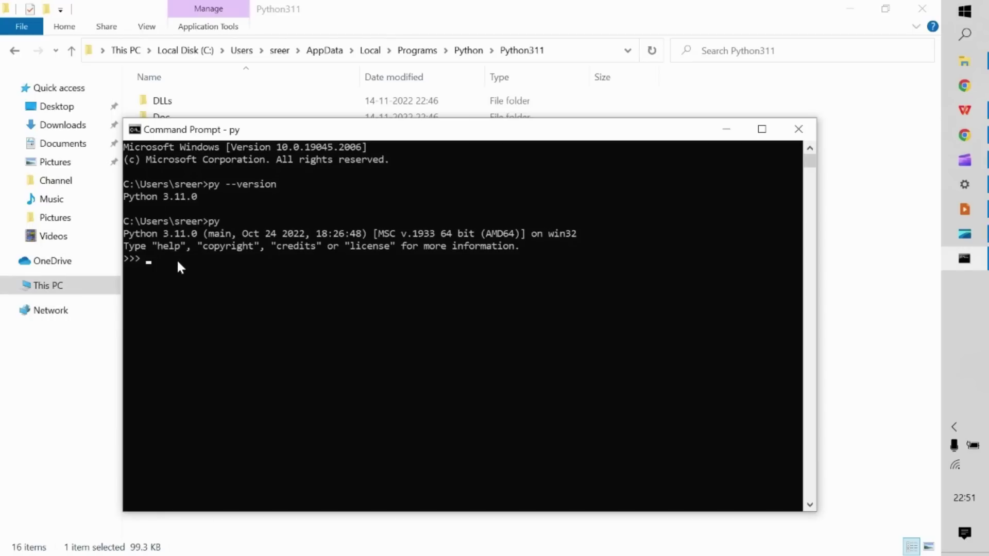
- Run print("Hello World") in the Python interpreter, and leave the interpreter with exit()
type("print(\"Hello World\")")
key("Return")
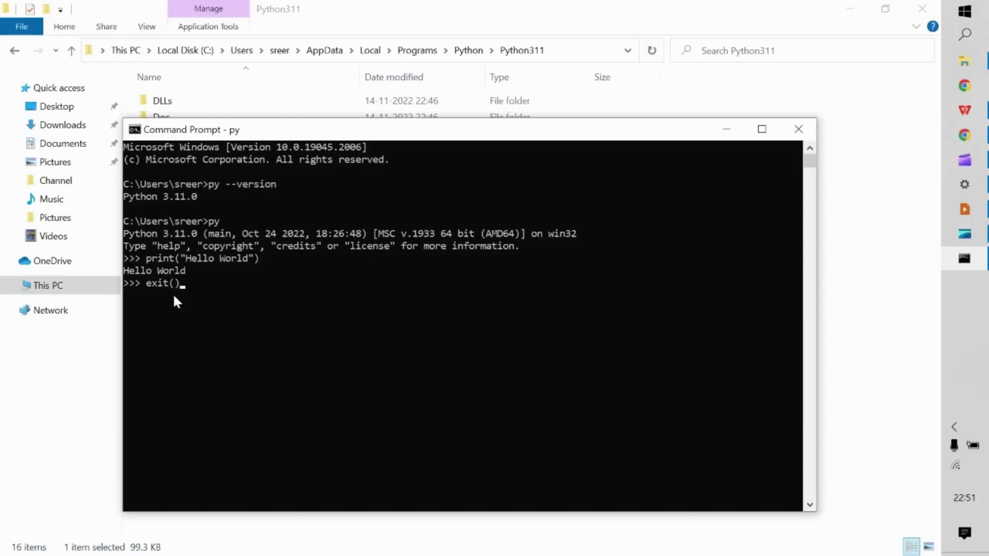
key("Return")
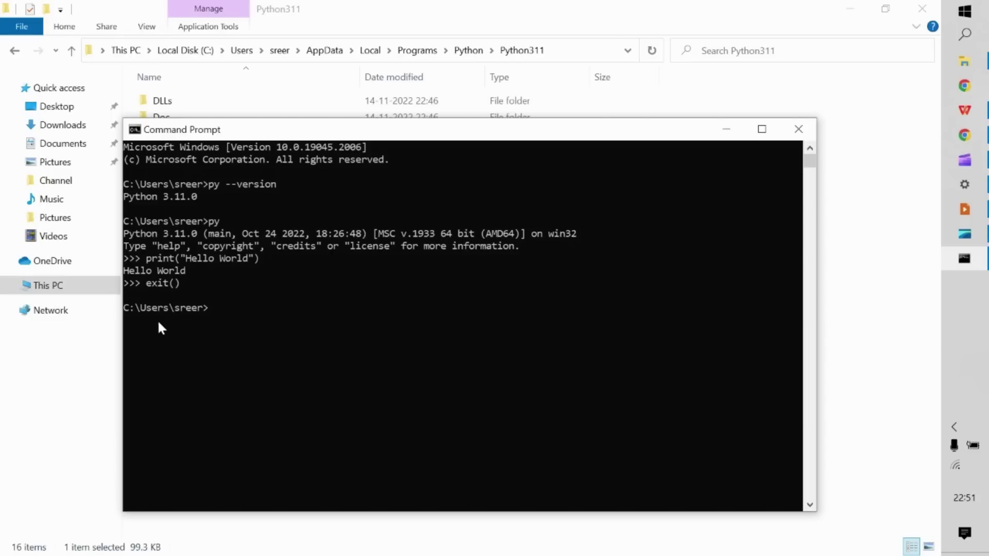